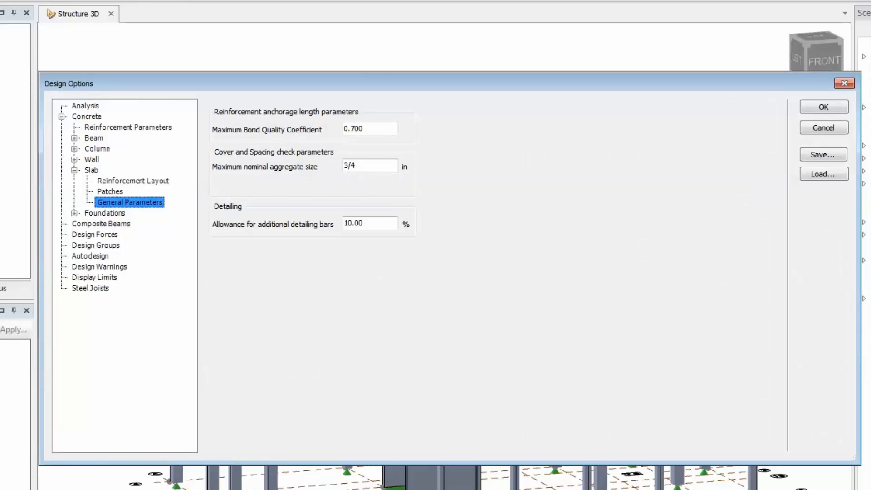
Review the concrete slab design options for reinforcement layout, patches and general parameters, and accept them
{"action": "left_click", "coordinate": [133, 181]}
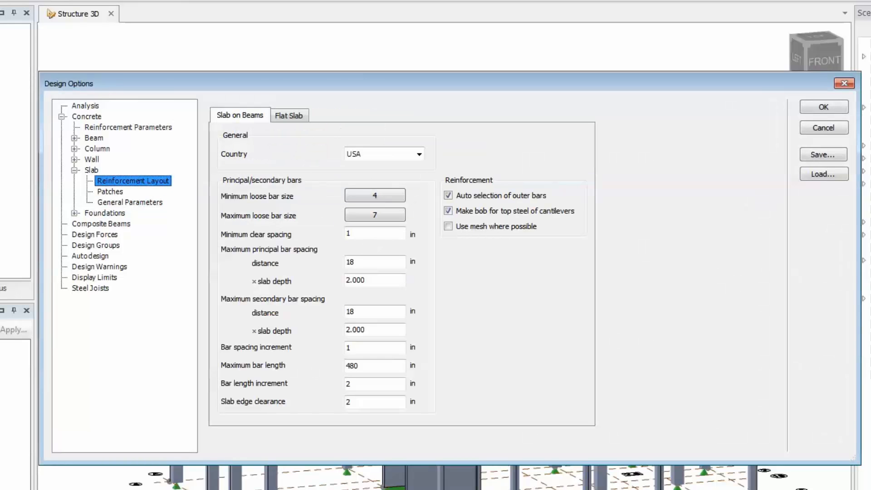
{"action": "left_click", "coordinate": [110, 192]}
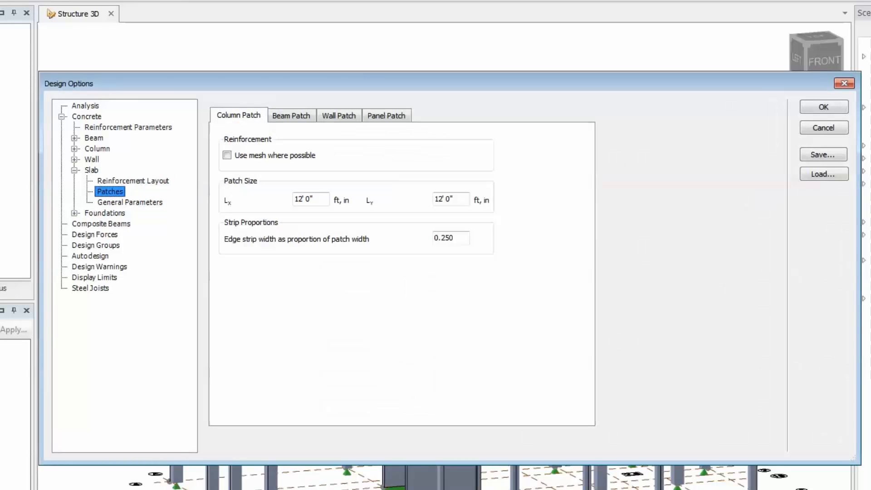
{"action": "left_click", "coordinate": [130, 202]}
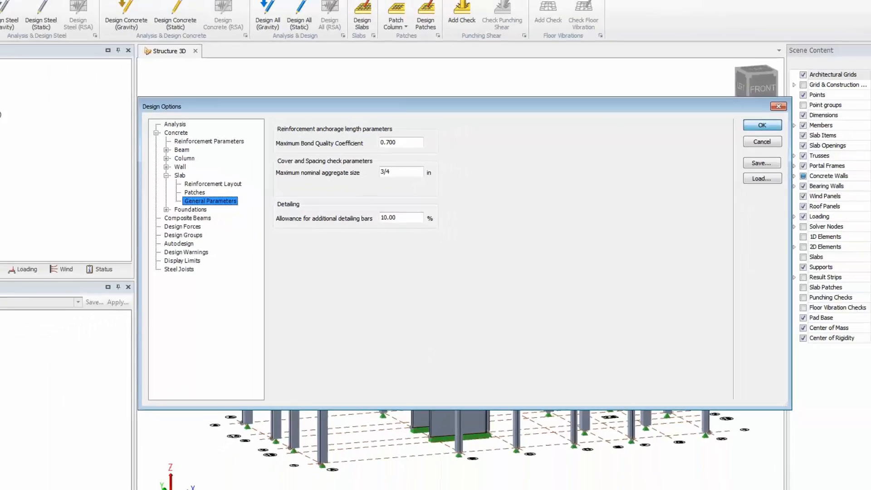
{"action": "left_click", "coordinate": [823, 107]}
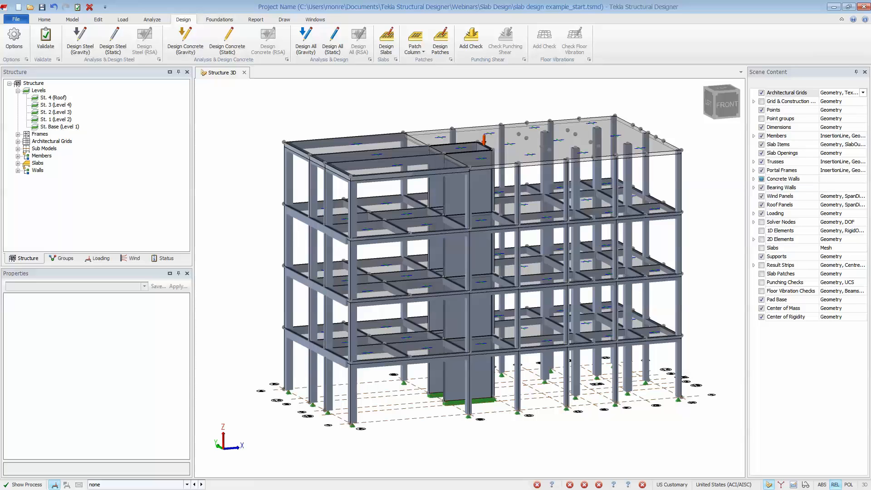
Run the static analysis of the whole structure
{"action": "left_click", "coordinate": [152, 19]}
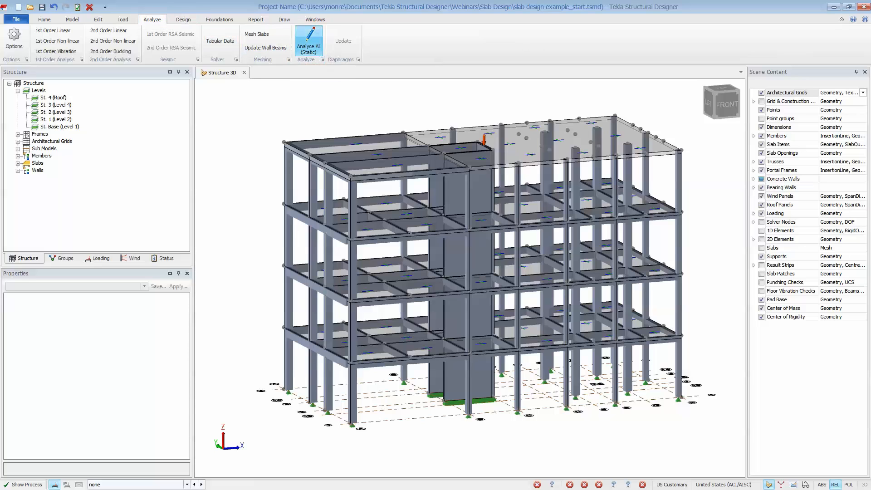
{"action": "left_click", "coordinate": [308, 43]}
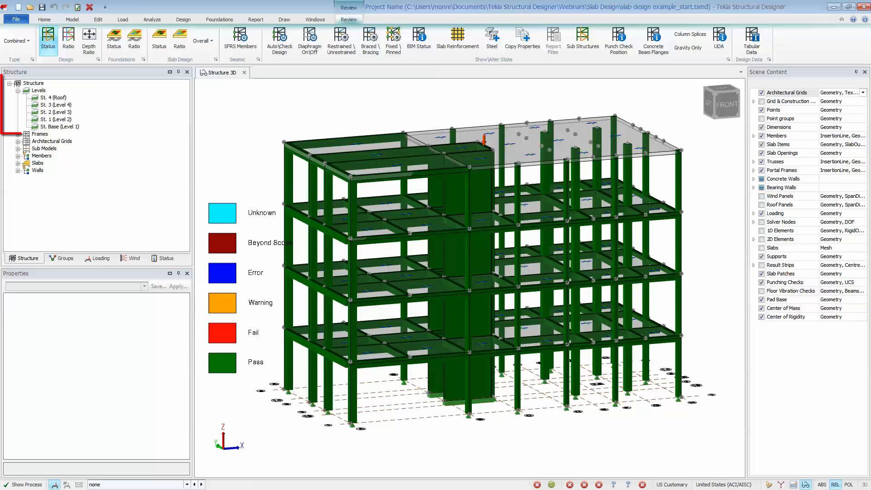
Open the 2D view of level St. 4 (Roof) and switch it to a results view
{"action": "left_click", "coordinate": [39, 90]}
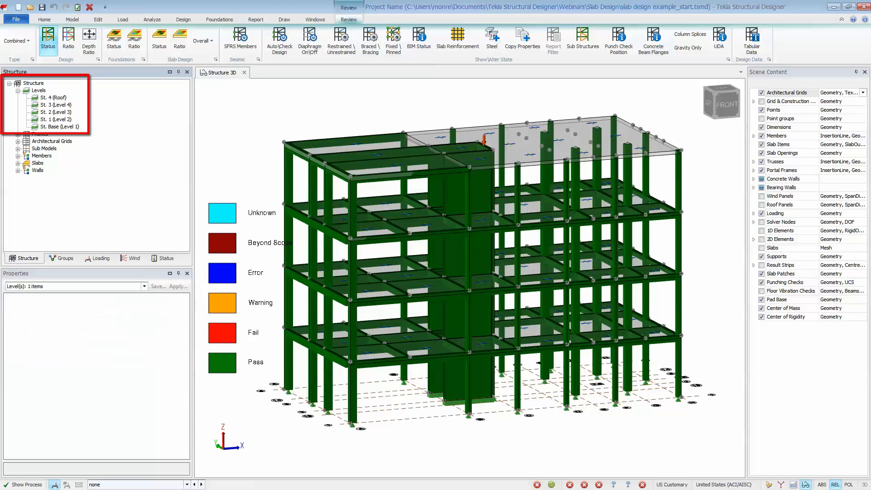
{"action": "double_click", "coordinate": [53, 97]}
{"action": "right_click", "coordinate": [269, 73]}
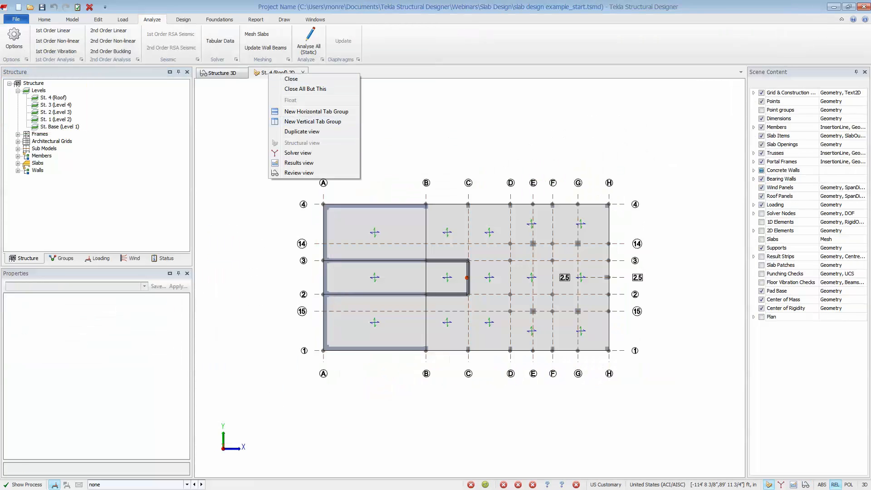
{"action": "left_click", "coordinate": [299, 162]}
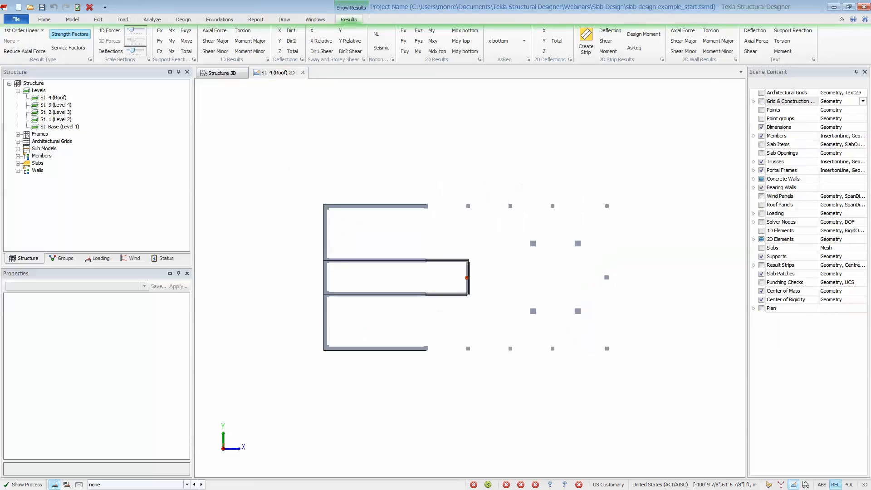
Set the roof results to FE Chasedown and choose LRFD load combination 4, 1.2D+L+1.6Lr
{"action": "left_click", "coordinate": [24, 31]}
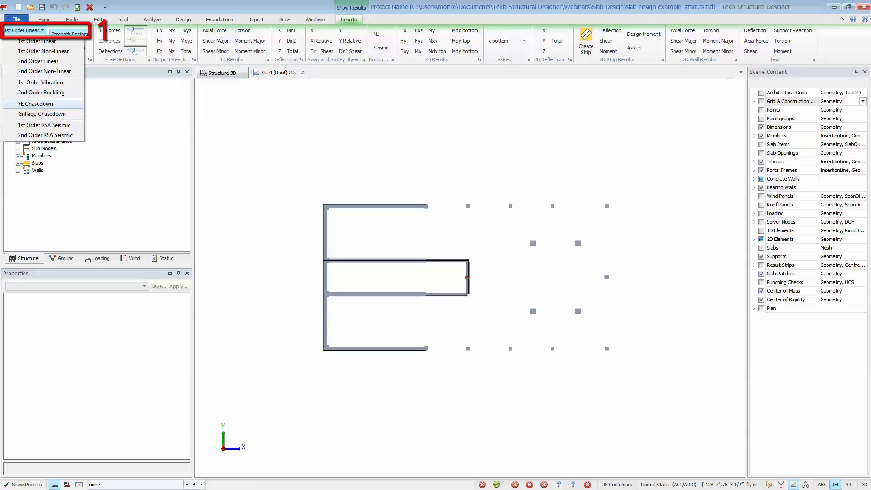
{"action": "left_click", "coordinate": [36, 103]}
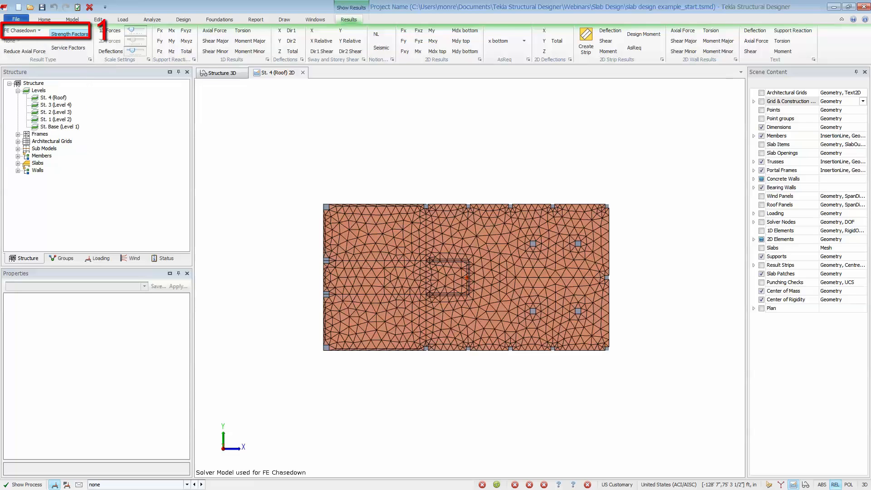
{"action": "left_click", "coordinate": [67, 484]}
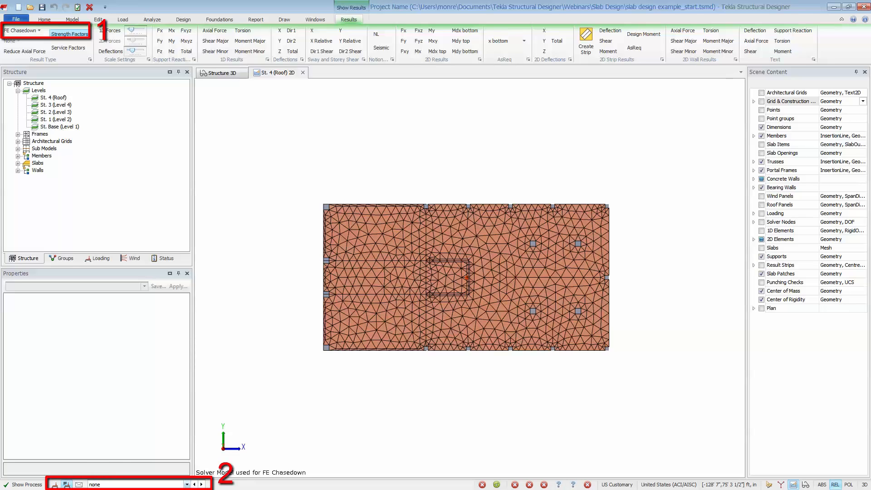
{"action": "left_click", "coordinate": [187, 484]}
{"action": "left_click_drag", "start_coordinate": [200, 454], "coordinate": [201, 402]}
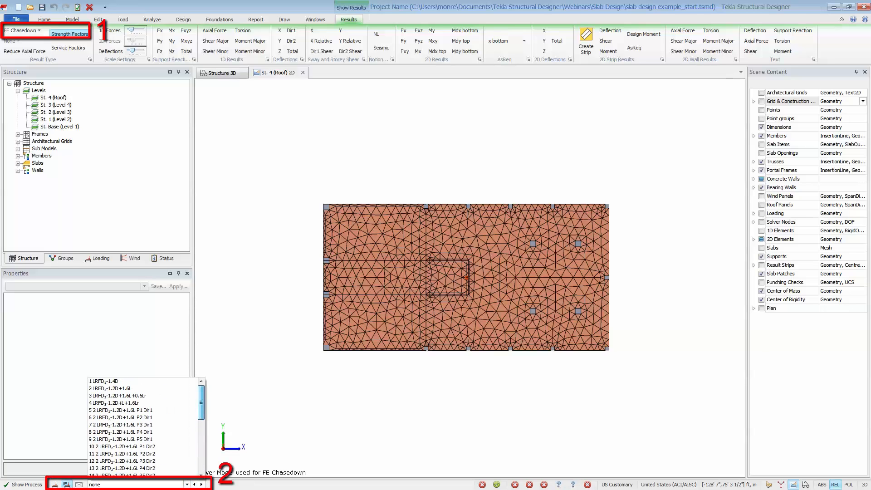
{"action": "left_click", "coordinate": [118, 403]}
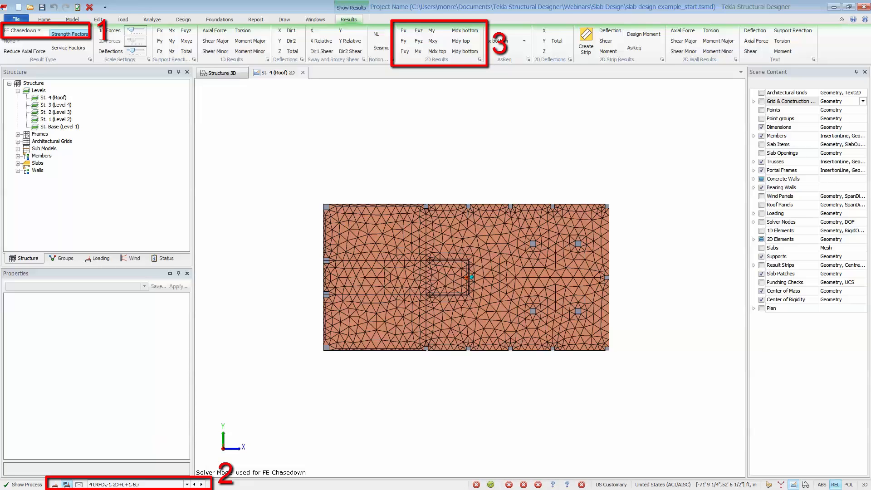
Examine the roof slab's Mdx top and Mdy top design moment contours
{"action": "left_click", "coordinate": [437, 52]}
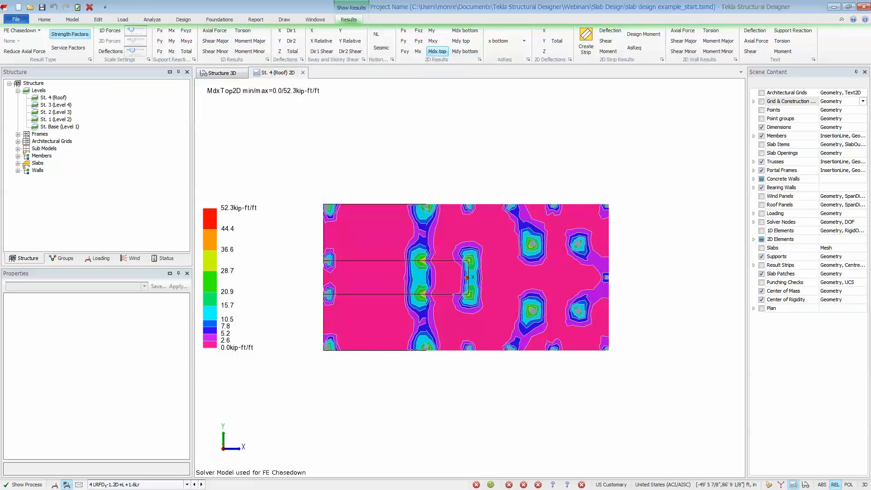
{"action": "left_click", "coordinate": [461, 40]}
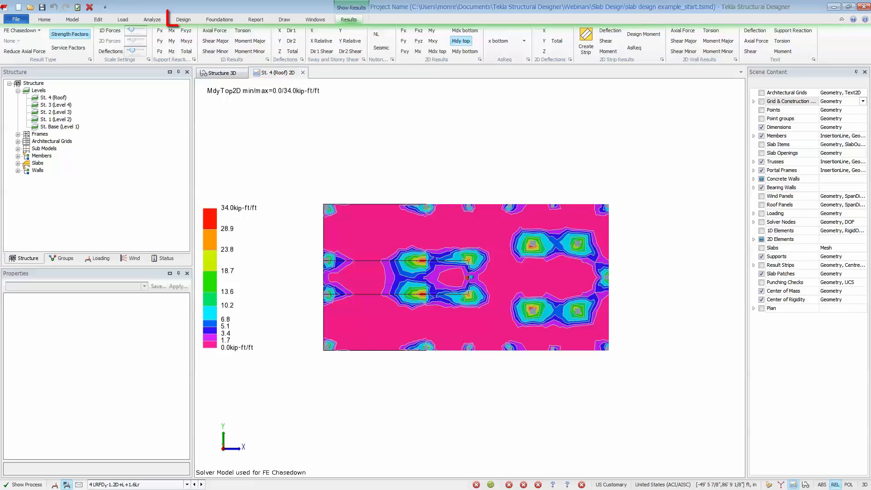
Create 16' x 16' top column reinforcement patches at the edge columns A/3 and A/2
{"action": "left_click", "coordinate": [183, 19]}
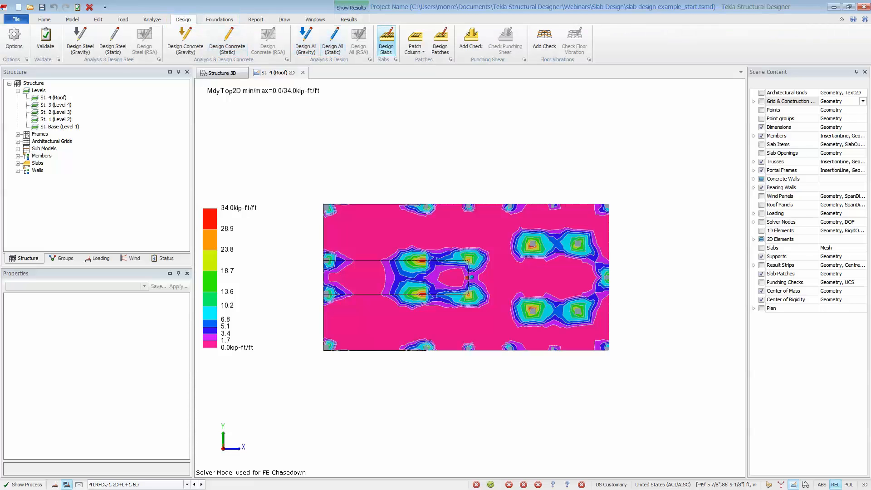
{"action": "left_click", "coordinate": [414, 49]}
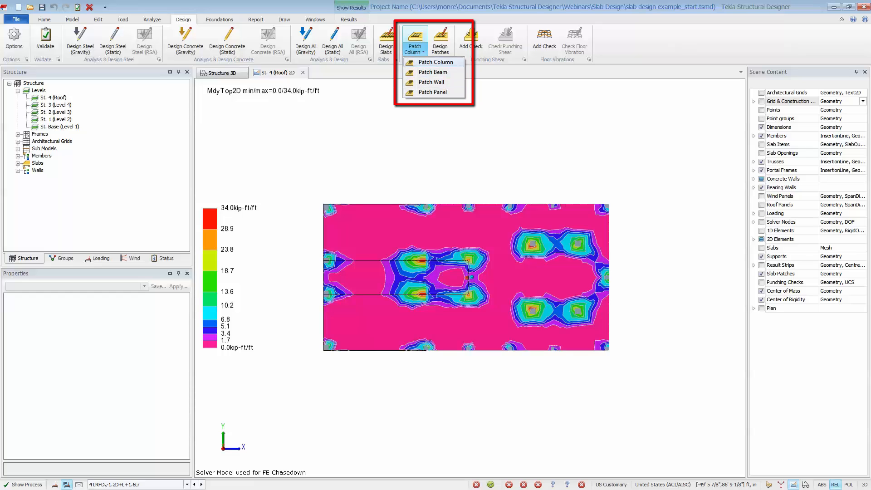
{"action": "left_click", "coordinate": [436, 62]}
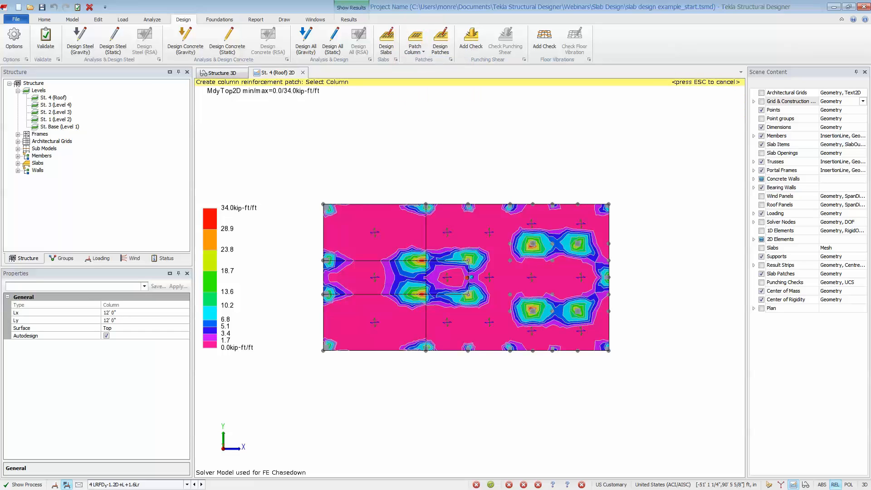
{"action": "left_click", "coordinate": [116, 313]}
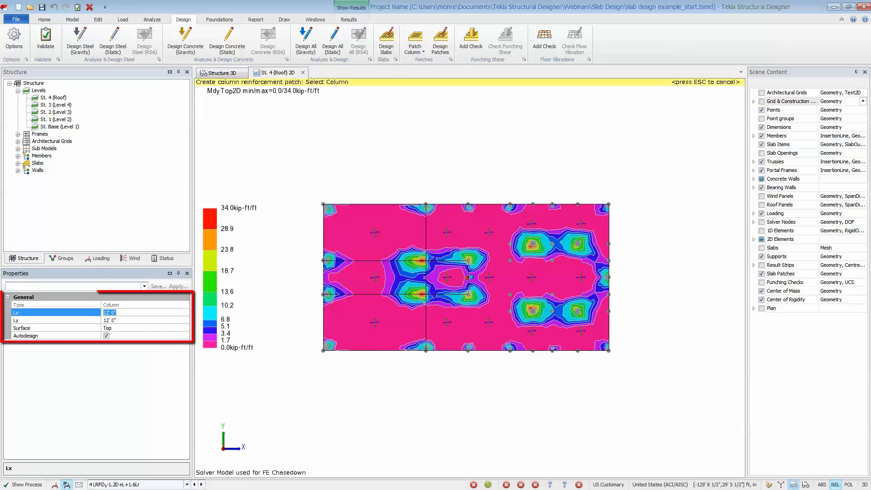
{"action": "type", "text": "16"}
{"action": "key", "text": "Tab"}
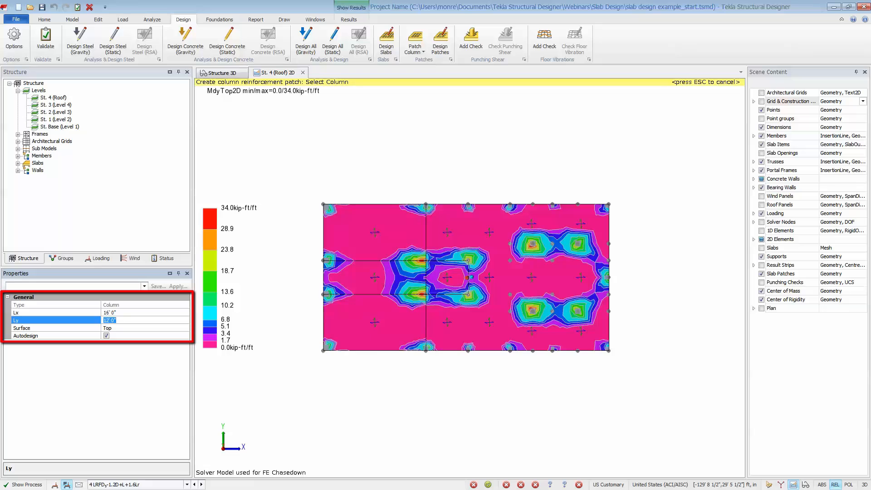
{"action": "type", "text": "16"}
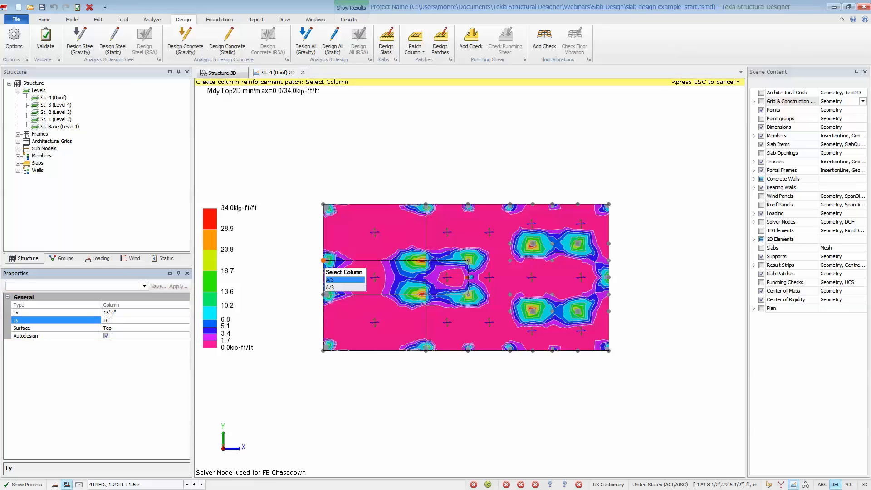
{"action": "left_click", "coordinate": [324, 260]}
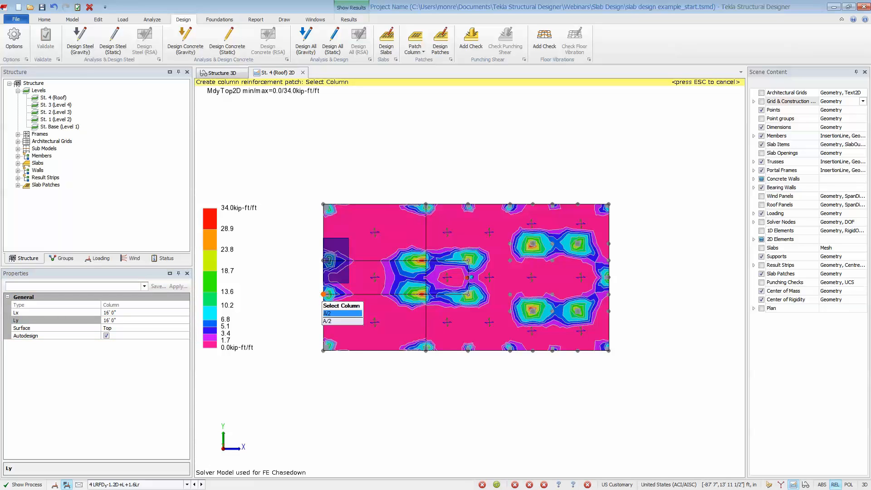
{"action": "left_click", "coordinate": [323, 294]}
Set the column patch size to 18' x 18' and place patches on the four interior columns between grids D and H
{"action": "type", "text": "14"}
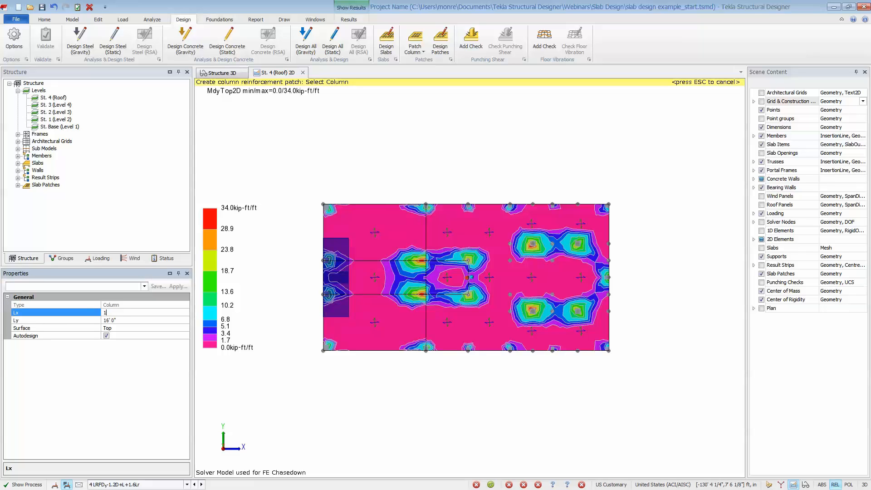
{"action": "key", "text": "Tab"}
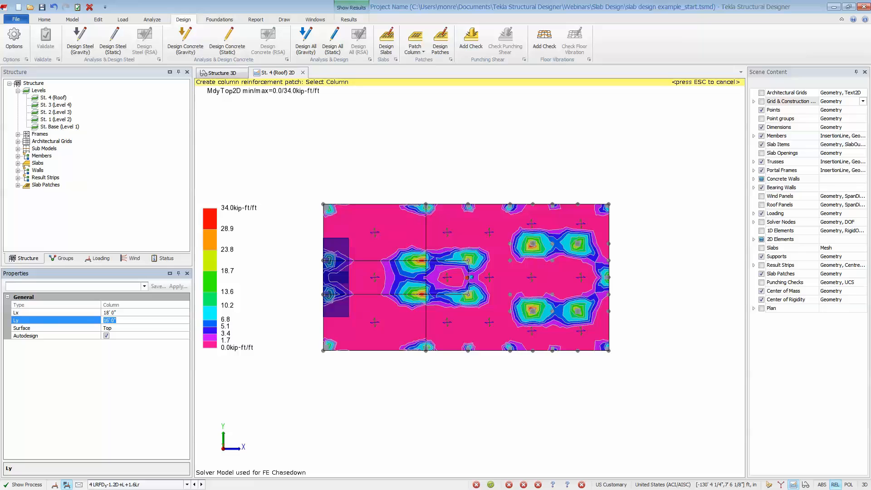
{"action": "type", "text": "18"}
{"action": "key", "text": "Return"}
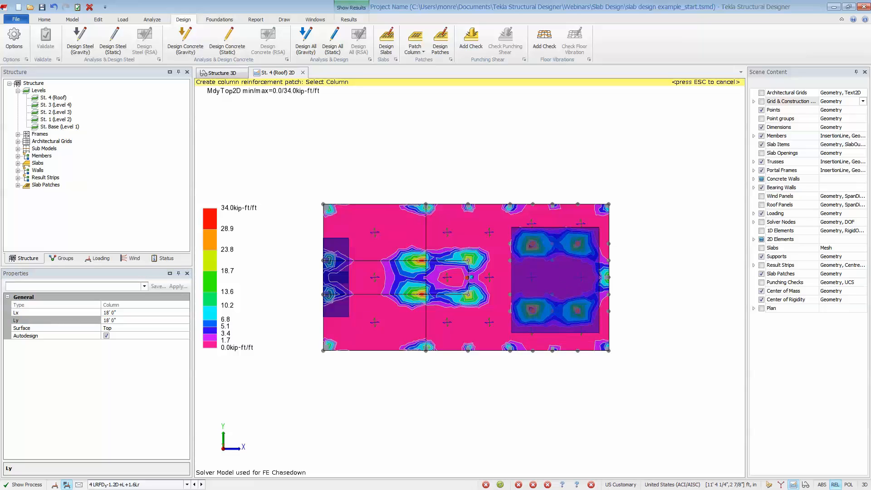
{"action": "left_click_drag", "start_coordinate": [512, 227], "coordinate": [599, 333]}
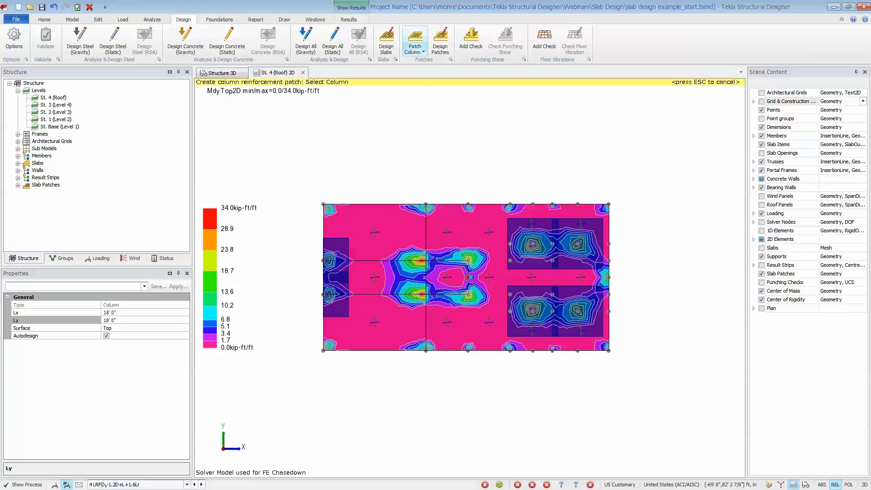
Create a wall patch on the core wall at grid C, using Internal with End Patches and a 16' patch width
{"action": "left_click", "coordinate": [415, 50]}
{"action": "left_click", "coordinate": [431, 82]}
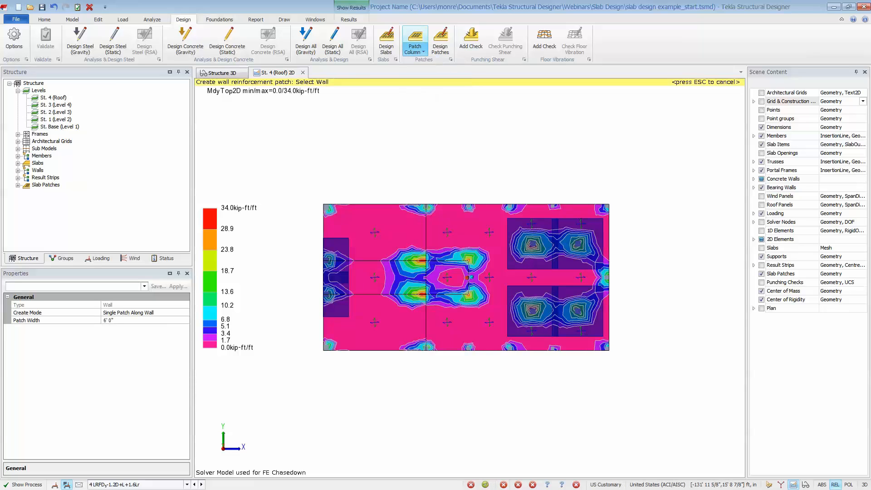
{"action": "left_click", "coordinate": [186, 313]}
{"action": "left_click", "coordinate": [136, 328]}
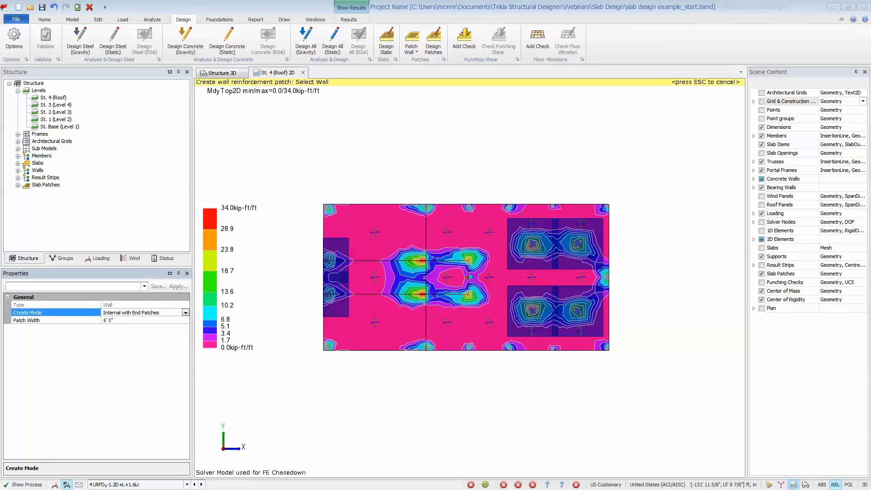
{"action": "left_click", "coordinate": [136, 320]}
{"action": "type", "text": "16"}
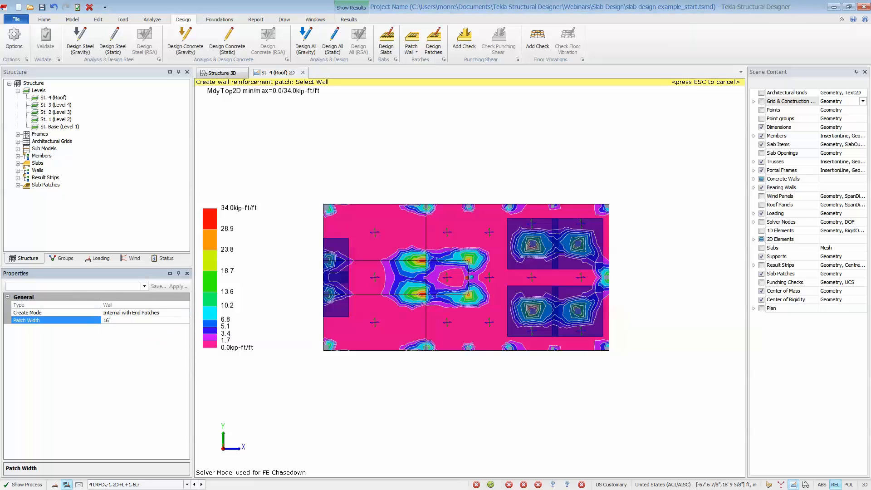
{"action": "left_click", "coordinate": [467, 277]}
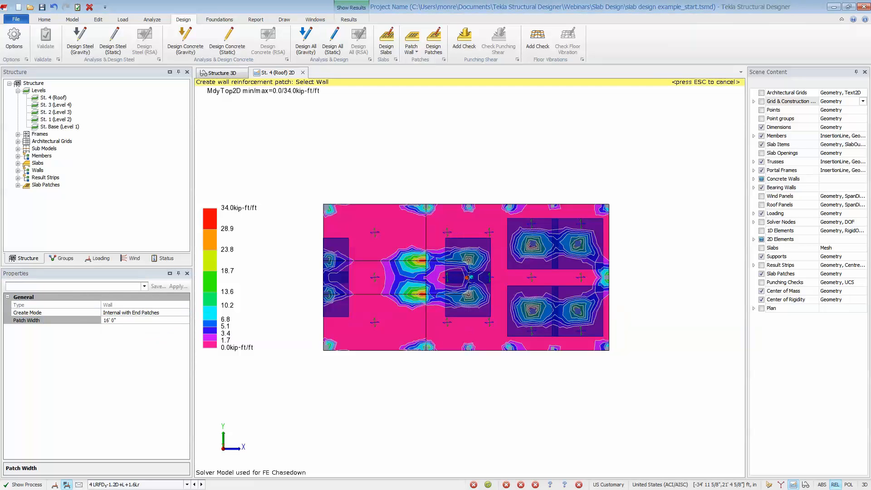
Configure a top panel reinforcement patch with Create Patch at Centroid off, Lx 16' and Ly 24'
{"action": "left_click", "coordinate": [411, 49]}
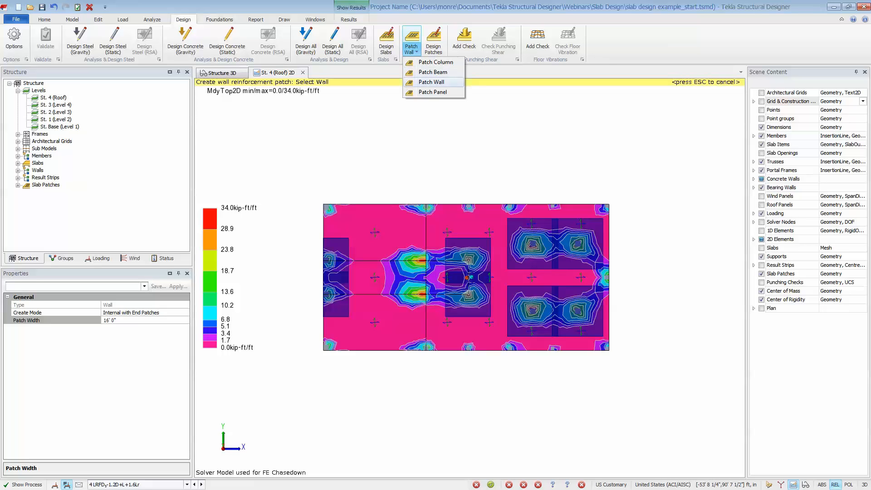
{"action": "left_click", "coordinate": [433, 92]}
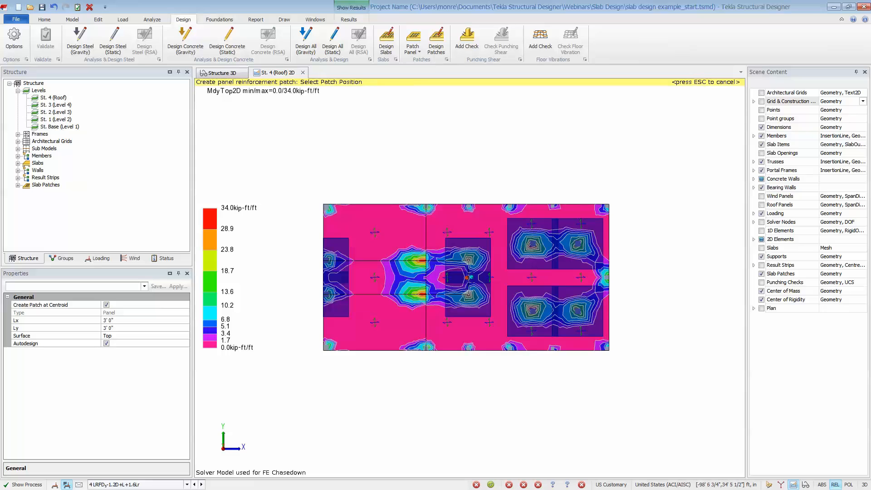
{"action": "left_click", "coordinate": [106, 305]}
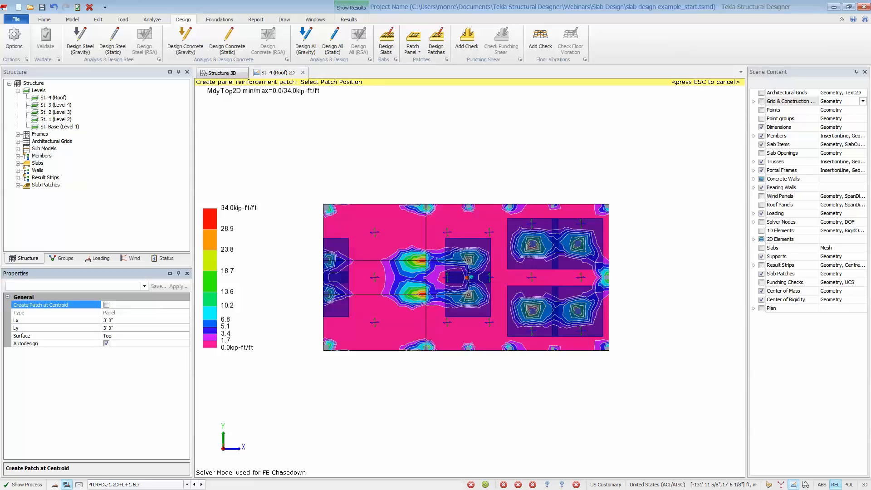
{"action": "left_click", "coordinate": [108, 321]}
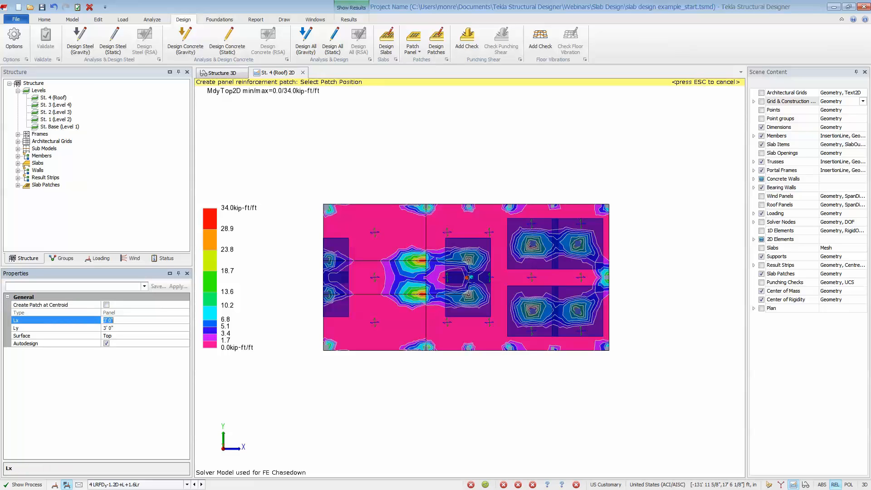
{"action": "type", "text": "16"}
{"action": "key", "text": "Tab"}
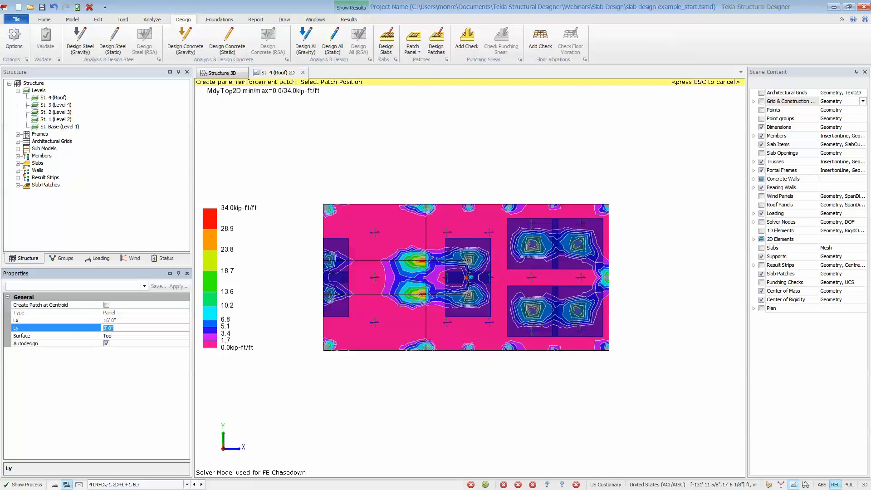
{"action": "type", "text": "24"}
{"action": "left_click", "coordinate": [272, 305]}
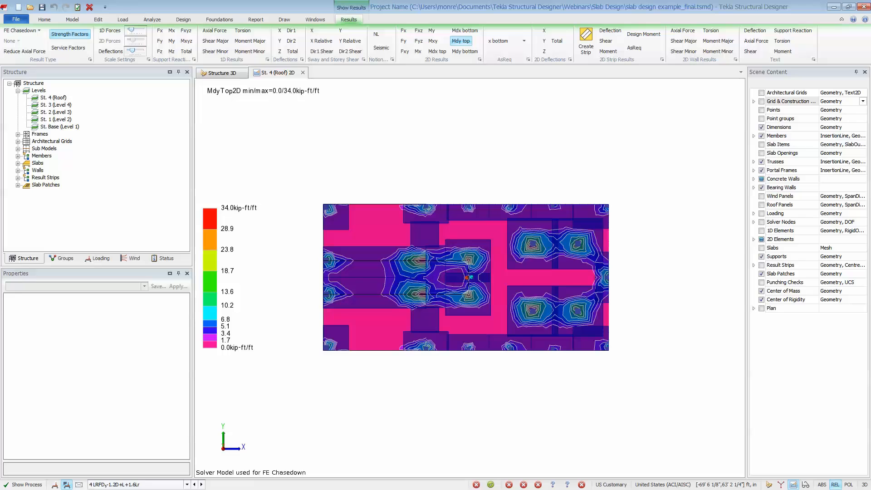
Design the slabs and display the roof panels' slab reinforcement
{"action": "left_click", "coordinate": [183, 20]}
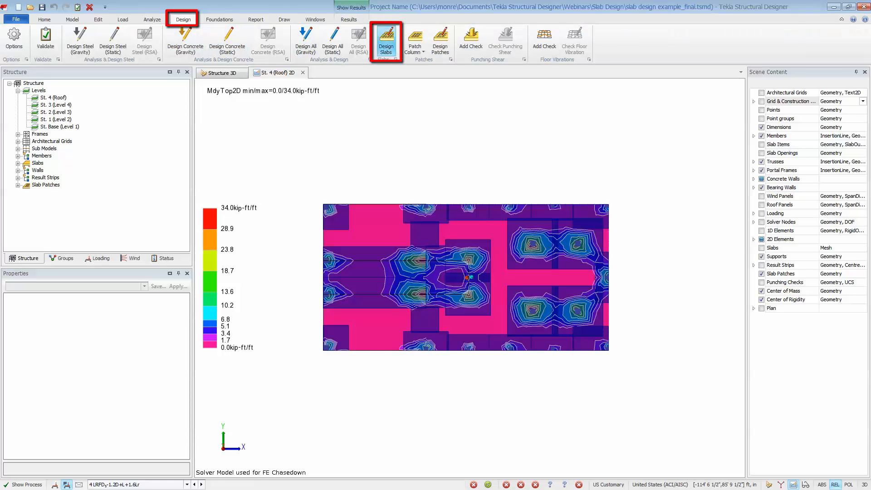
{"action": "left_click", "coordinate": [387, 41]}
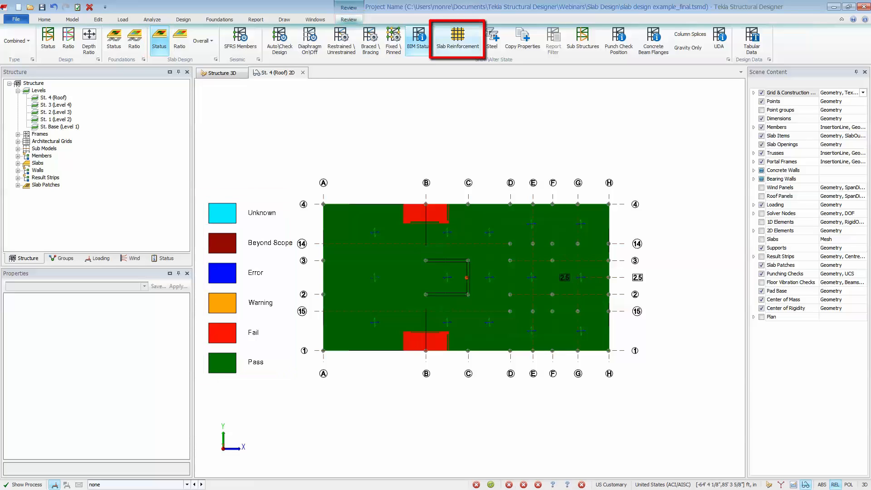
{"action": "left_click", "coordinate": [457, 41]}
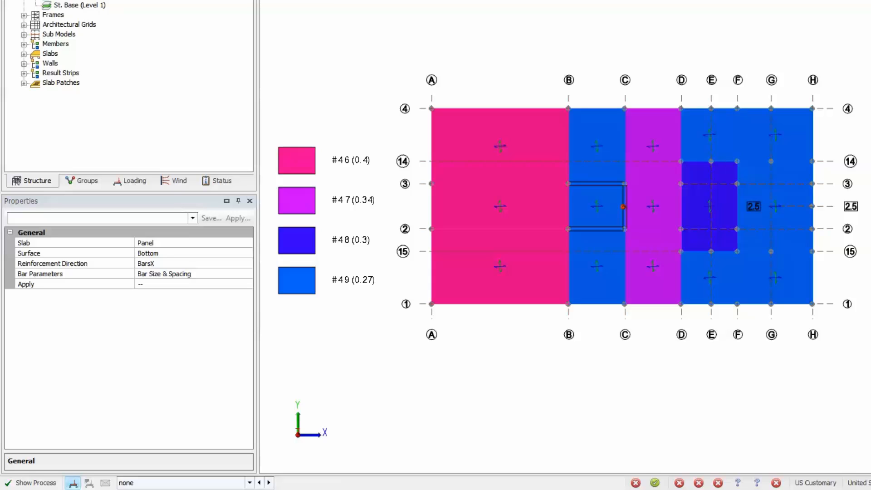
Examine the Surface and Reinforcement Direction options available for the slab reinforcement review
{"action": "left_click", "coordinate": [193, 253]}
{"action": "left_click", "coordinate": [248, 253]}
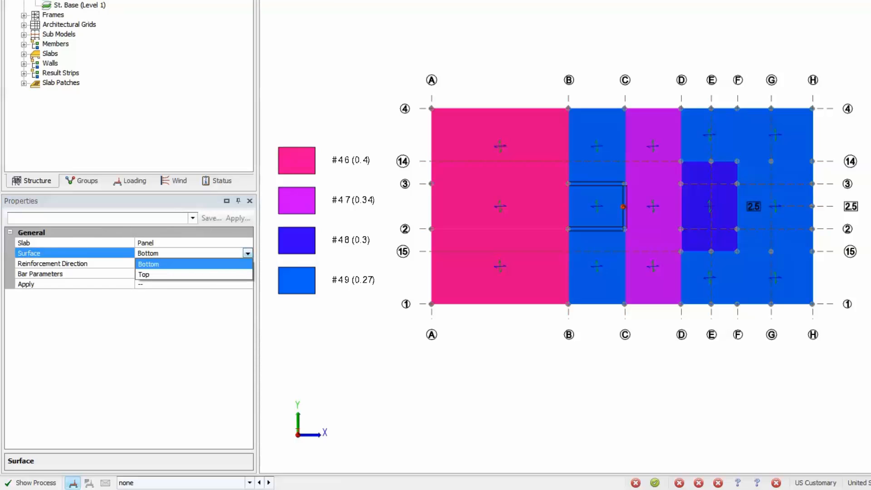
{"action": "left_click", "coordinate": [248, 253]}
{"action": "left_click", "coordinate": [193, 264]}
{"action": "left_click", "coordinate": [248, 263]}
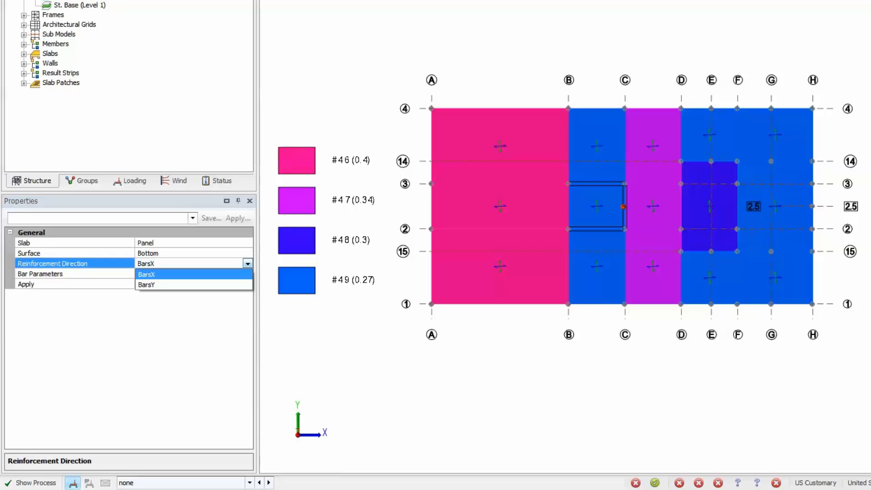
{"action": "key", "text": "Escape"}
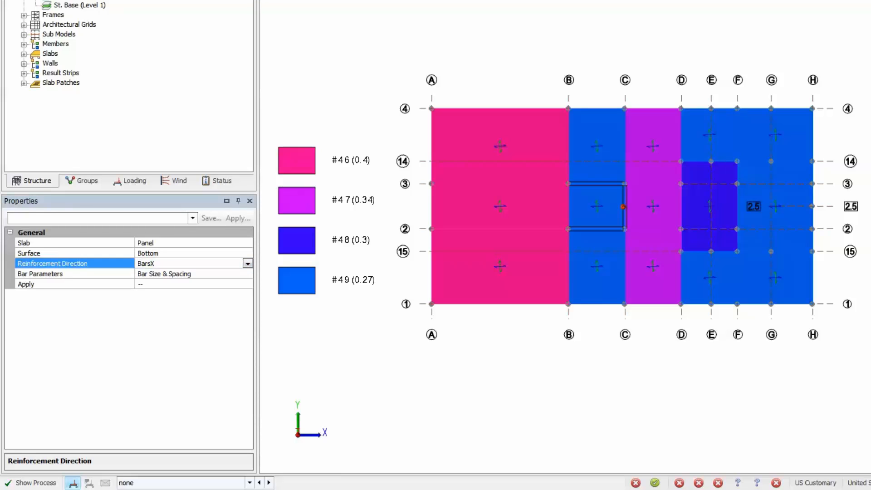
Apply #4 8 (0.3) bottom X bars to the less reinforced slab panels between grids D and H
{"action": "left_click", "coordinate": [248, 284]}
{"action": "left_click", "coordinate": [247, 284]}
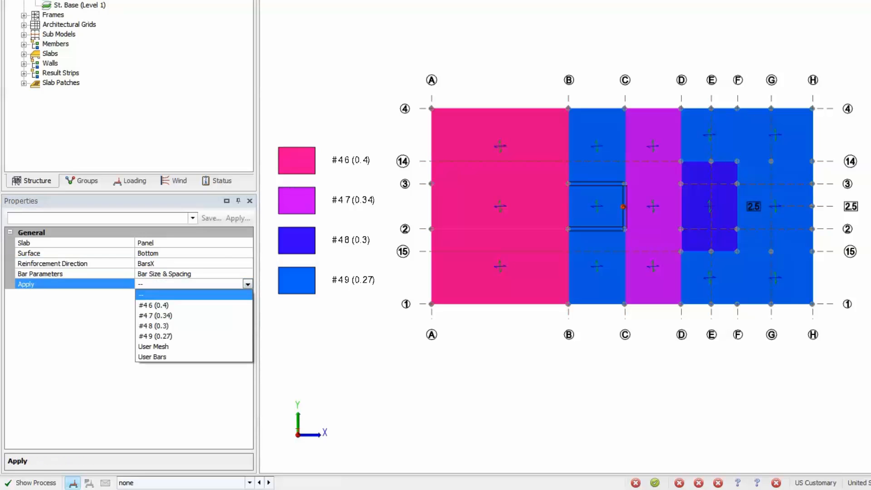
{"action": "left_click", "coordinate": [154, 326]}
{"action": "left_click", "coordinate": [701, 134]}
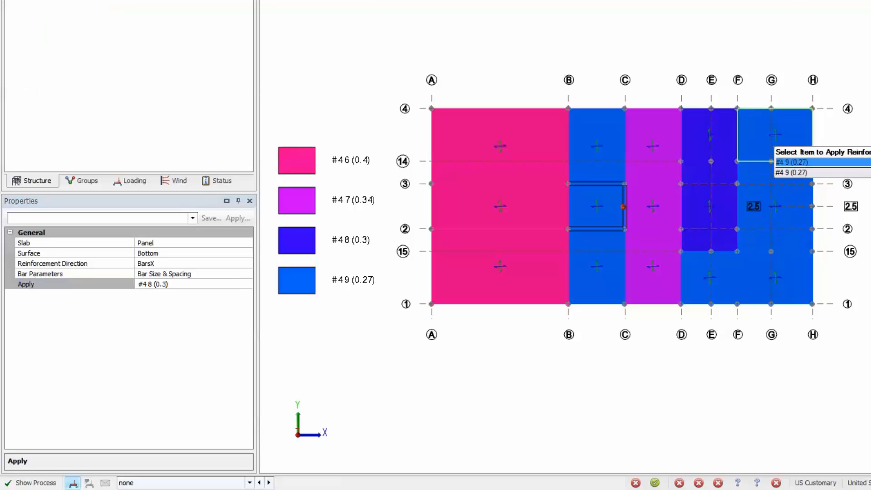
{"action": "left_click", "coordinate": [773, 148]}
{"action": "left_click", "coordinate": [787, 235]}
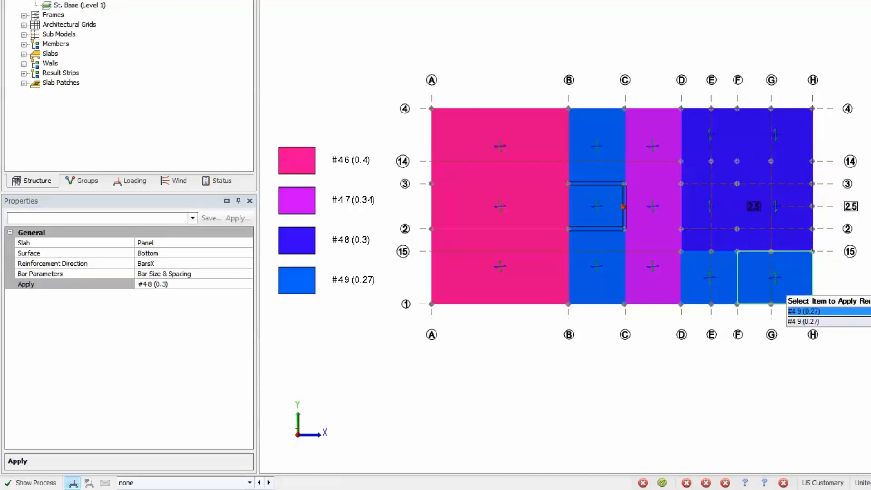
{"action": "left_click", "coordinate": [784, 290]}
{"action": "left_click", "coordinate": [717, 292]}
Apply the same #4 8 (0.3) bottom X reinforcement to the three panels between grids B and C
{"action": "left_click", "coordinate": [598, 291]}
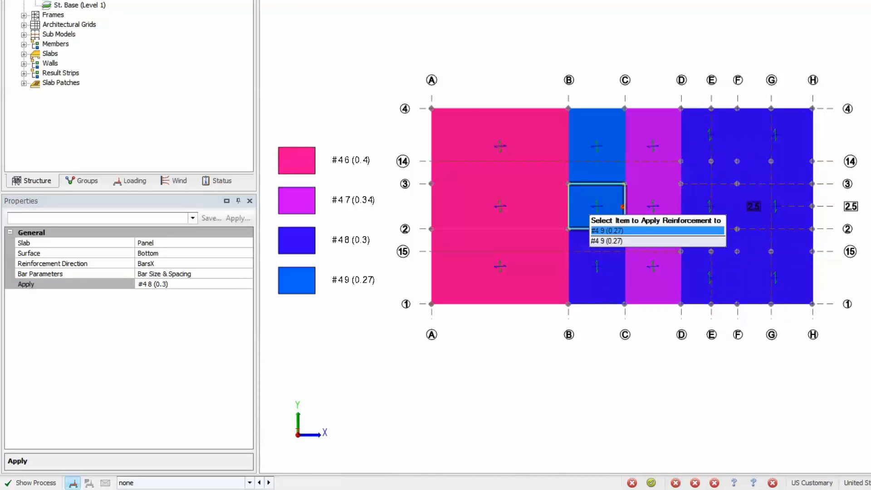
{"action": "left_click", "coordinate": [583, 209]}
{"action": "left_click", "coordinate": [586, 166]}
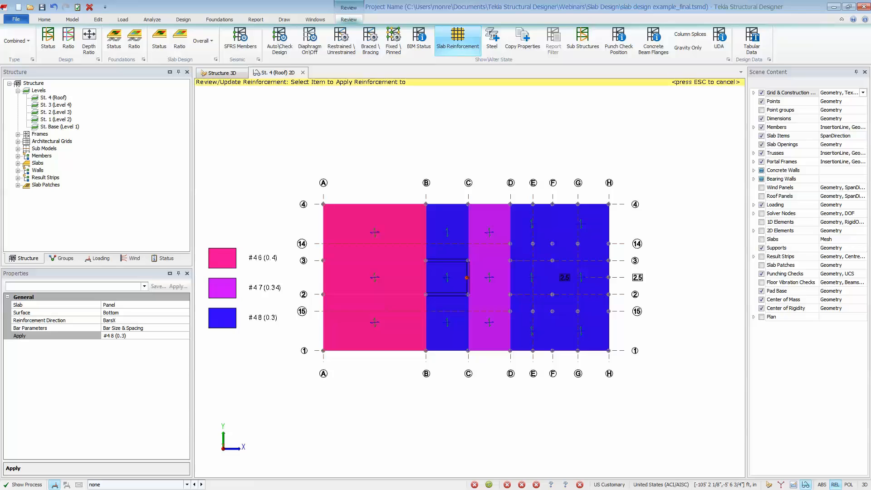
Design the slab patches and display their top X-direction reinforcement by bar size and spacing
{"action": "left_click", "coordinate": [183, 19]}
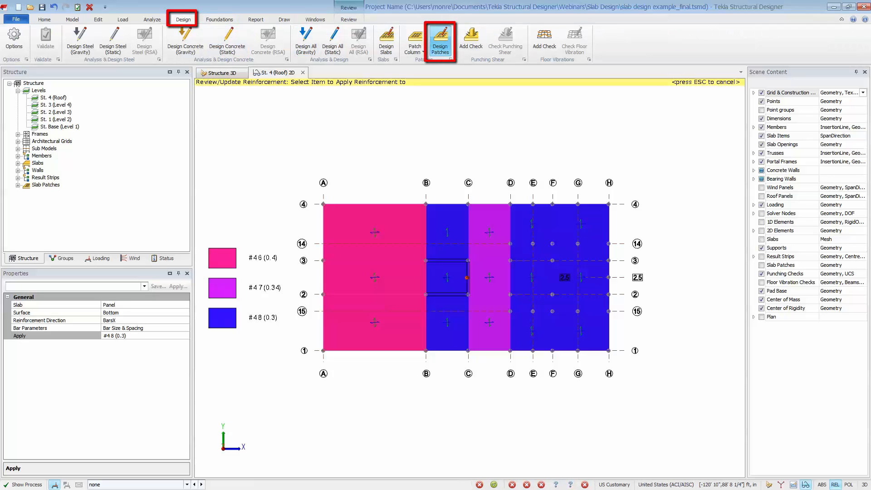
{"action": "left_click", "coordinate": [440, 43]}
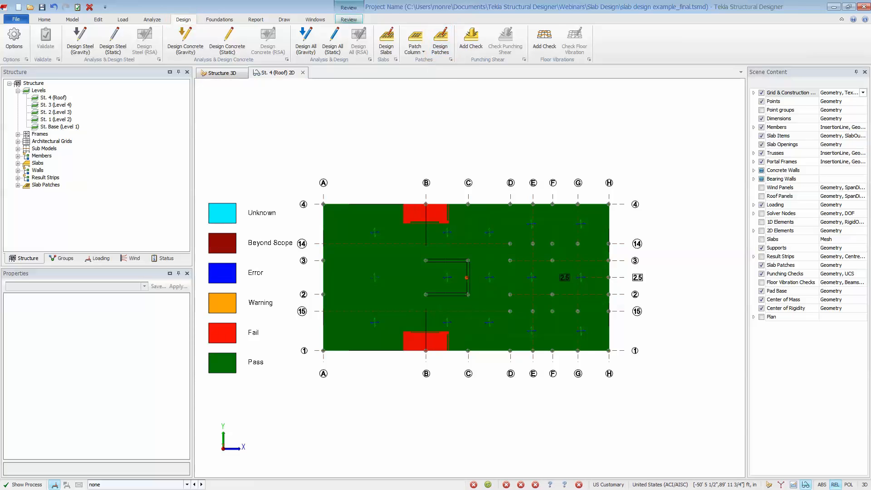
{"action": "left_click", "coordinate": [349, 20]}
{"action": "left_click", "coordinate": [458, 40]}
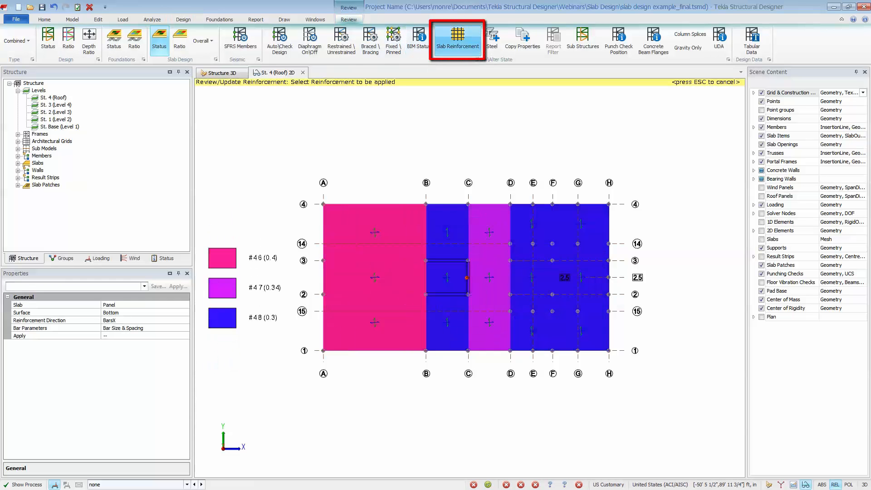
{"action": "left_click", "coordinate": [140, 305]}
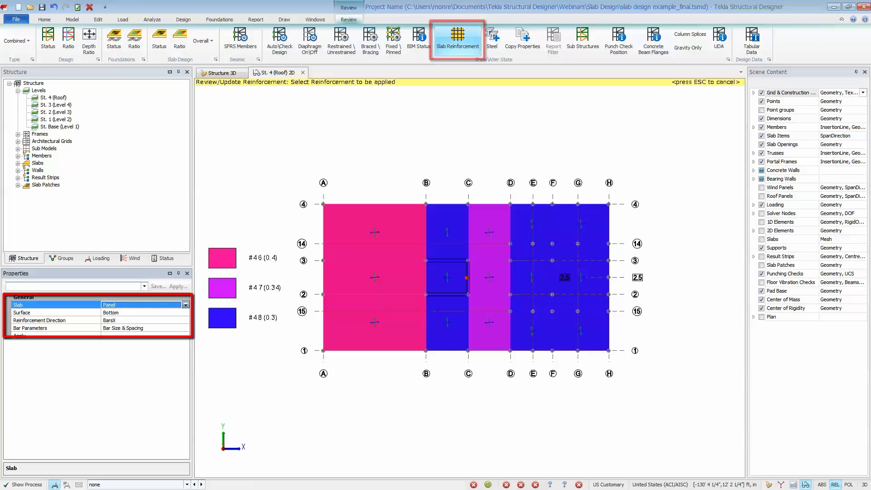
{"action": "left_click", "coordinate": [185, 305]}
{"action": "left_click", "coordinate": [110, 321]}
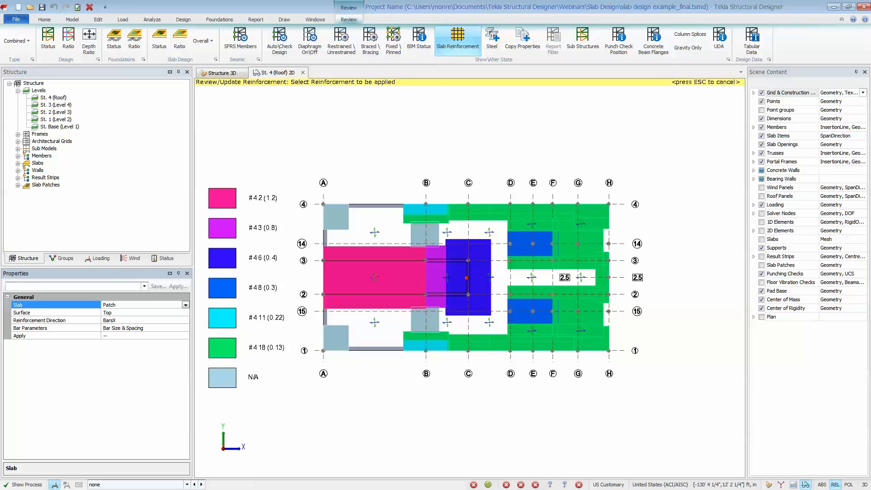
Switch the roof view to results and show FE Chasedown Mdx top contours for combination LRFD5-1.2D+L+1.6Lr
{"action": "right_click", "coordinate": [260, 73]}
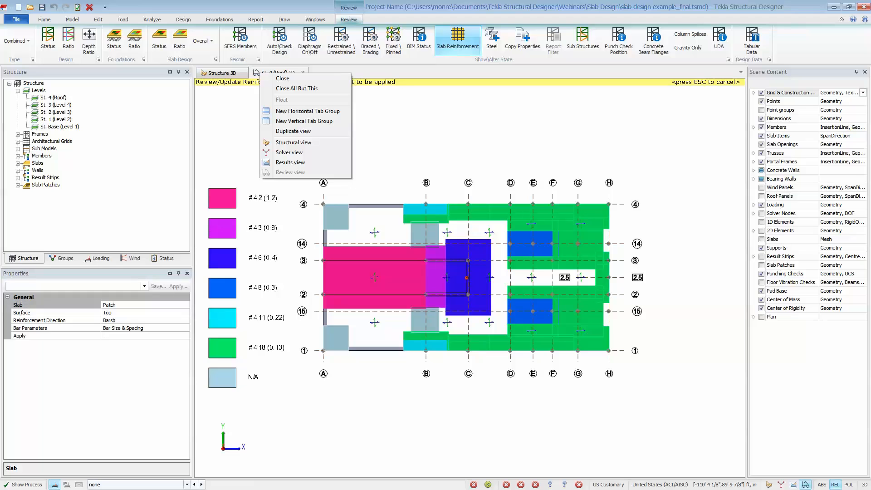
{"action": "left_click", "coordinate": [291, 162]}
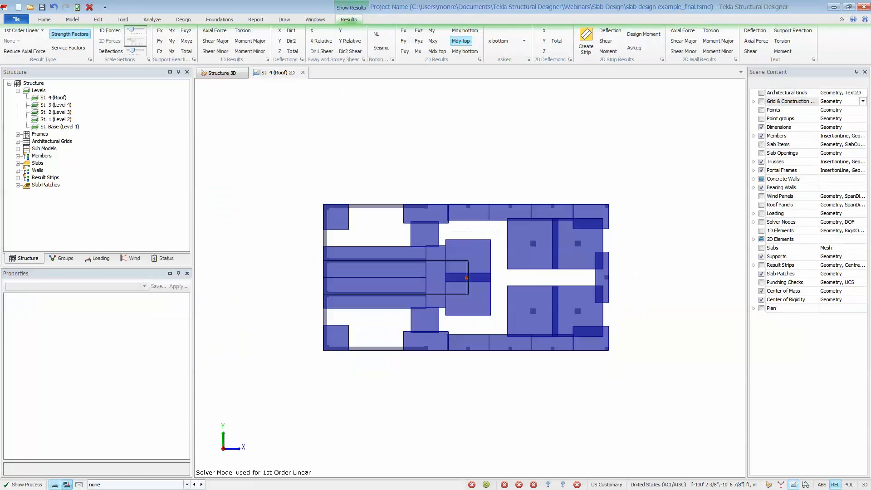
{"action": "left_click", "coordinate": [67, 484]}
{"action": "left_click", "coordinate": [22, 31]}
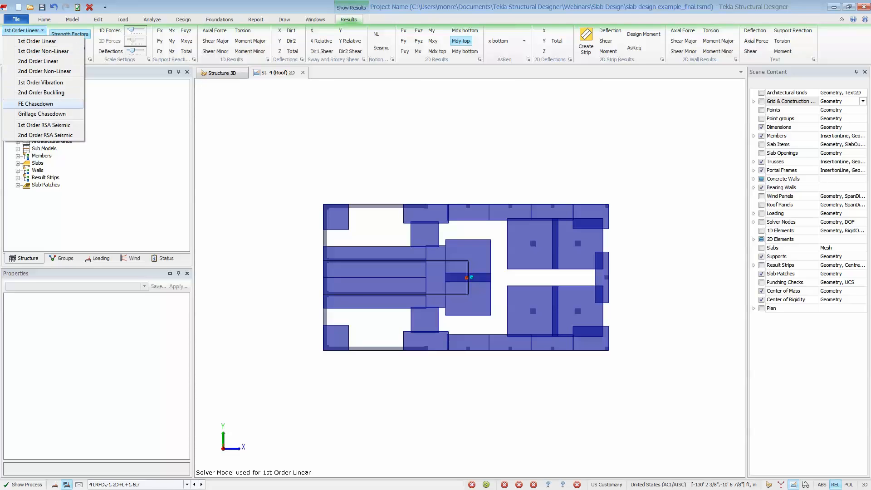
{"action": "left_click", "coordinate": [20, 99]}
{"action": "left_click", "coordinate": [437, 51]}
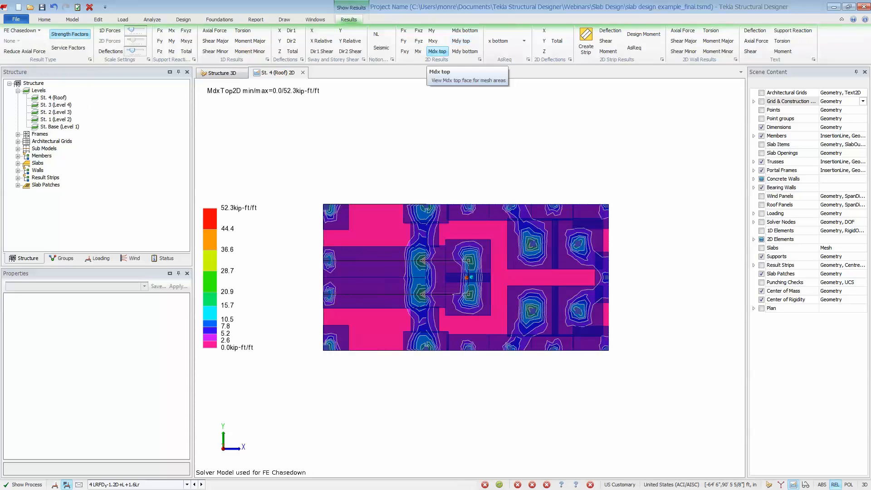
Examine the size, strip and reinforcement properties of the core wall's end patch at grid C/3
{"action": "left_click", "coordinate": [475, 263]}
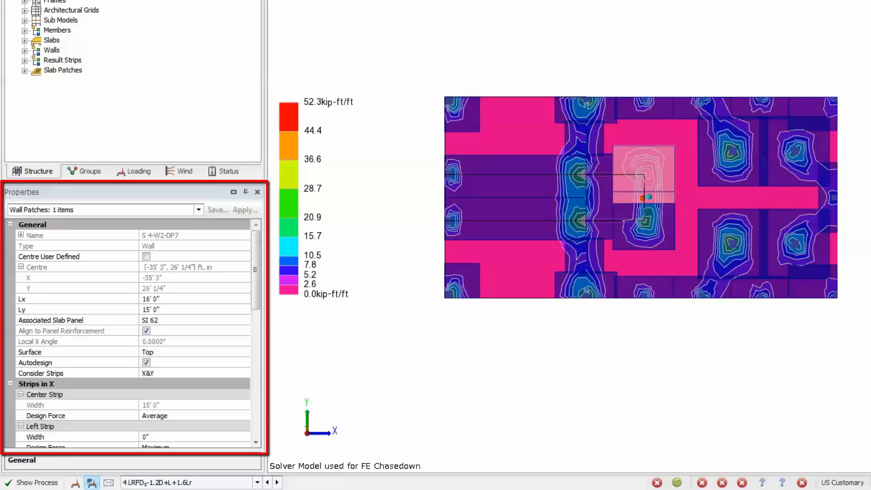
{"action": "scroll", "coordinate": [132, 334], "scroll_direction": "down", "scroll_amount": 5}
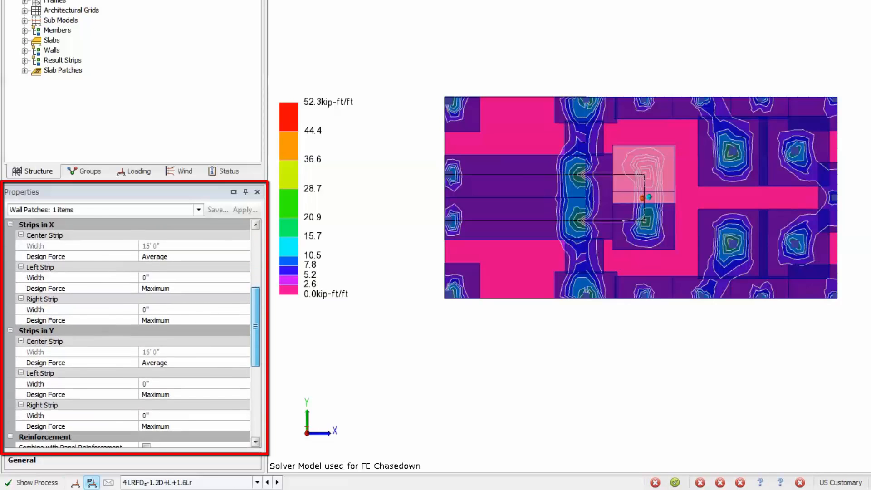
{"action": "scroll", "coordinate": [132, 334], "scroll_direction": "down", "scroll_amount": 1}
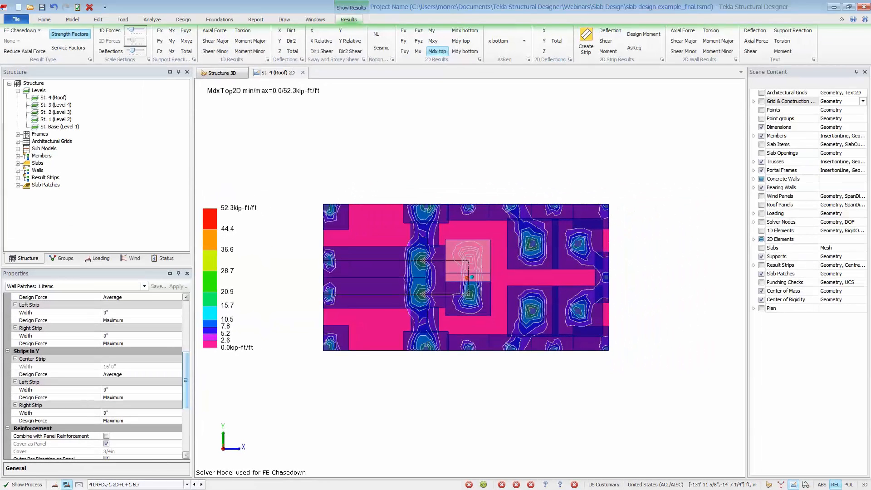
{"action": "key", "text": "Escape"}
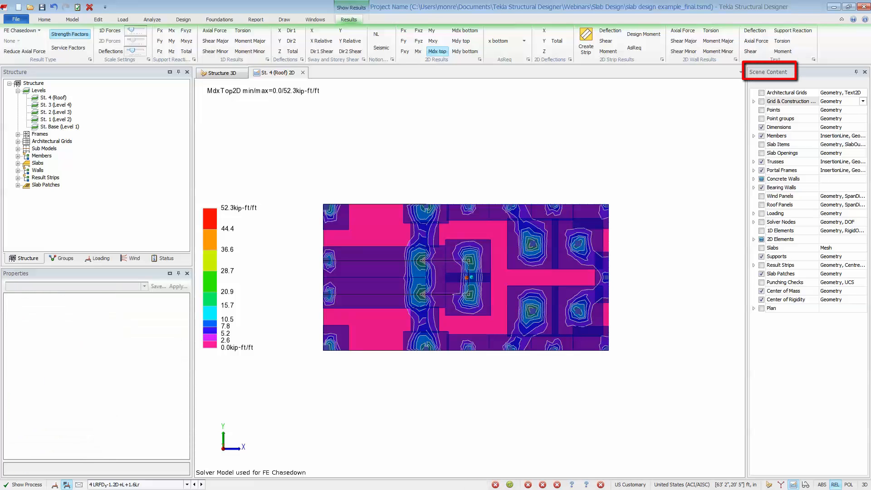
Display the patches' result strips with design moment diagrams and moment values, and view the roof in 3D
{"action": "left_click", "coordinate": [761, 265]}
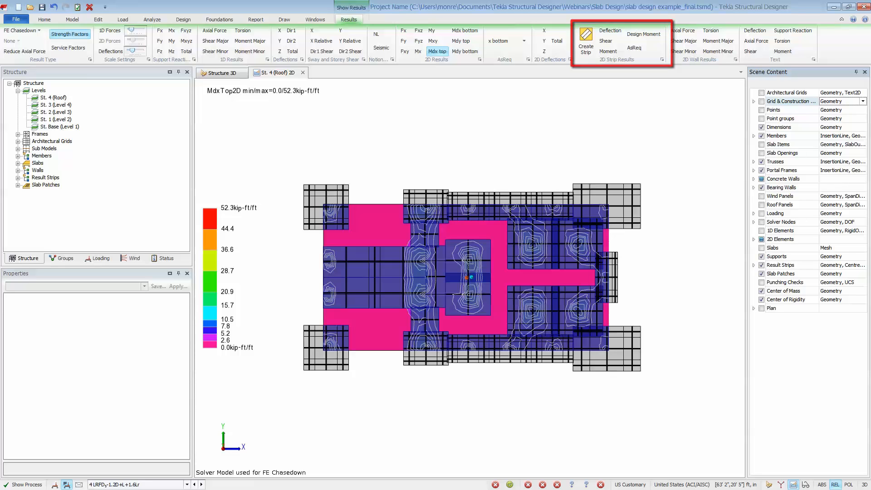
{"action": "left_click", "coordinate": [644, 34]}
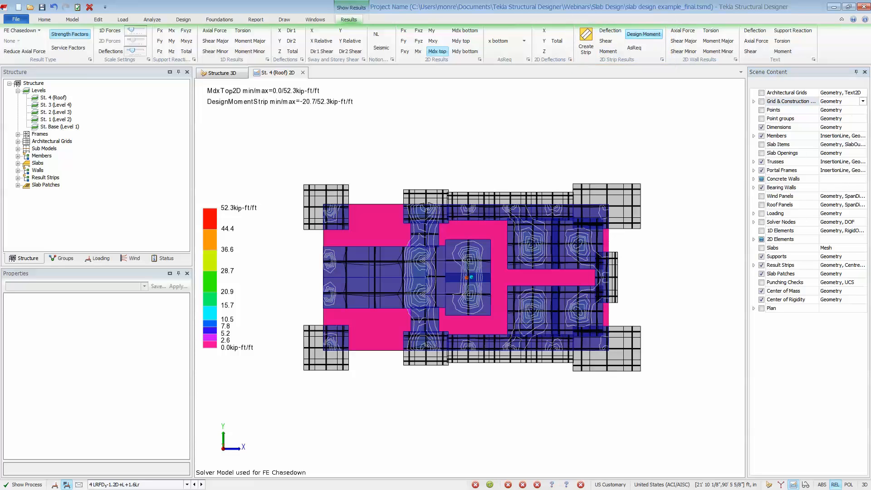
{"action": "left_click", "coordinate": [783, 51]}
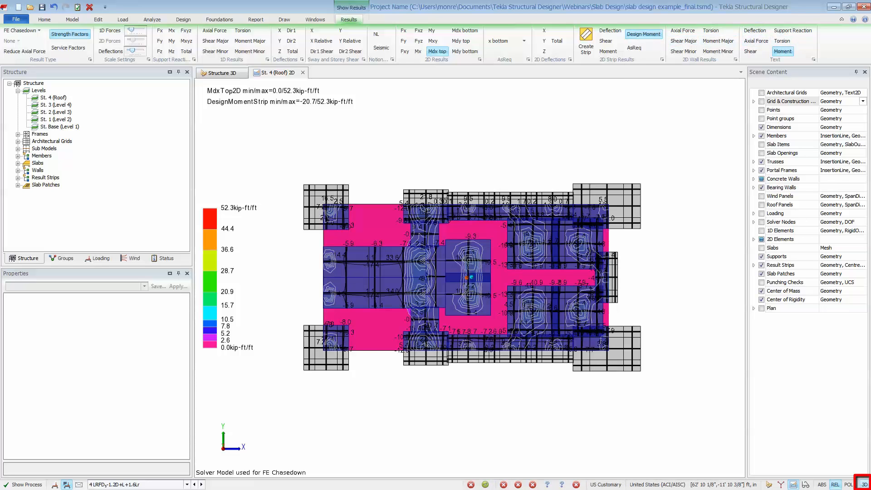
{"action": "left_click", "coordinate": [864, 485]}
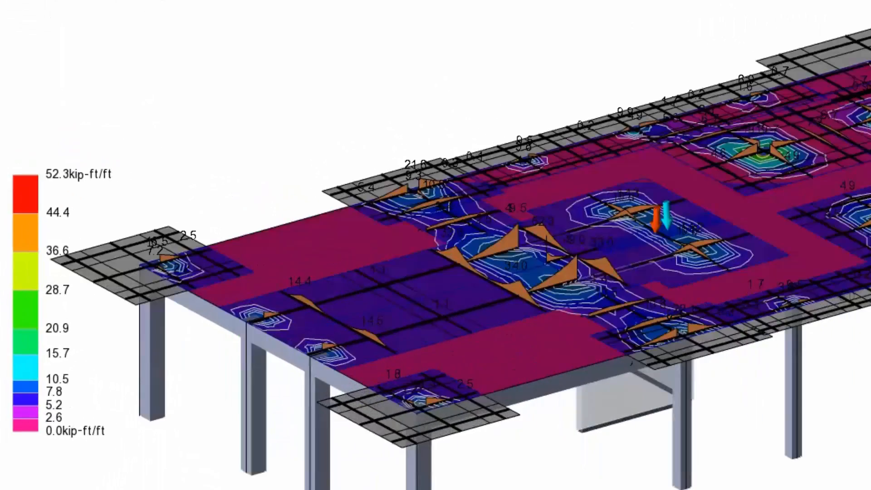
Inspect the strip moments and reinforcement of the beam patch running from edge column A/2 to grid B
{"action": "left_click", "coordinate": [305, 422]}
{"action": "scroll", "coordinate": [300, 413], "scroll_direction": "up", "scroll_amount": 3}
{"action": "left_click", "coordinate": [408, 314]}
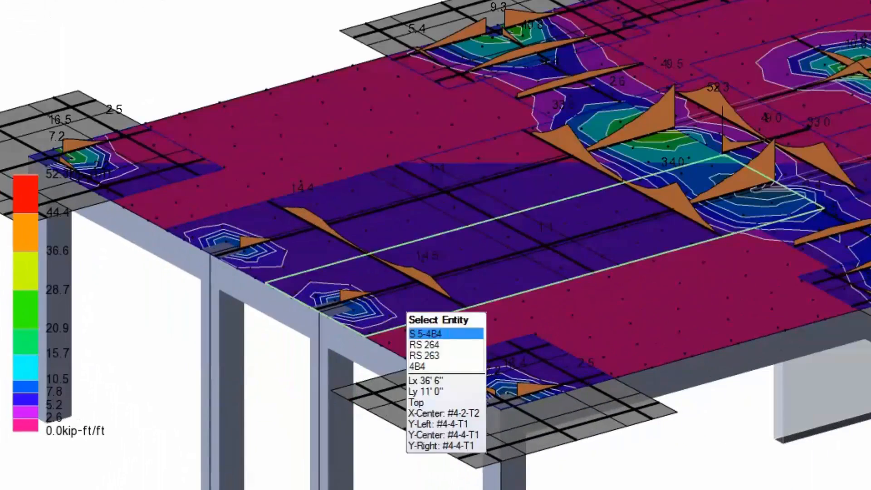
Examine the deflection, shear, moment, design moment and required reinforcement diagrams of result strip RS 264 in its load analysis view
{"action": "mouse_move", "coordinate": [426, 280]}
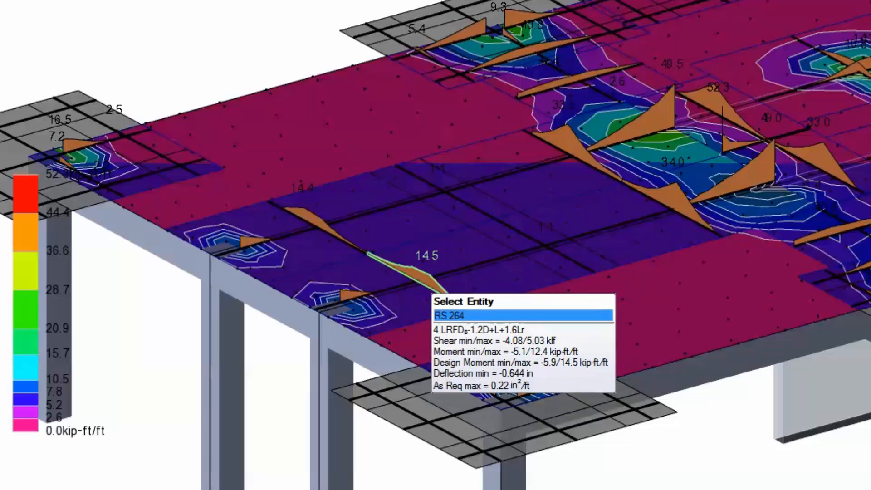
{"action": "right_click", "coordinate": [429, 283]}
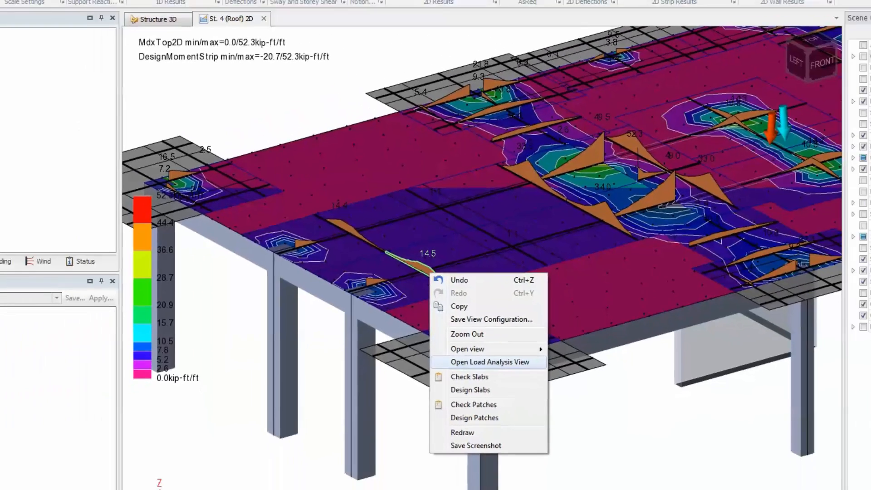
{"action": "left_click", "coordinate": [514, 407]}
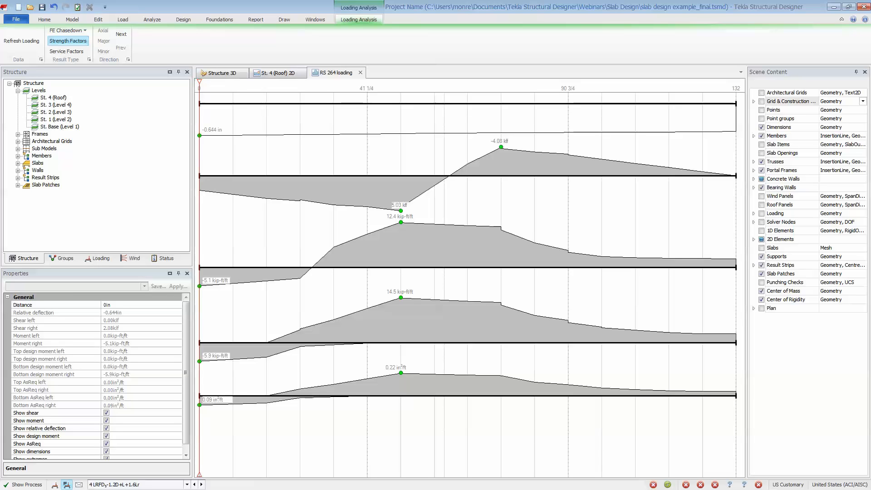
{"action": "left_click", "coordinate": [361, 73]}
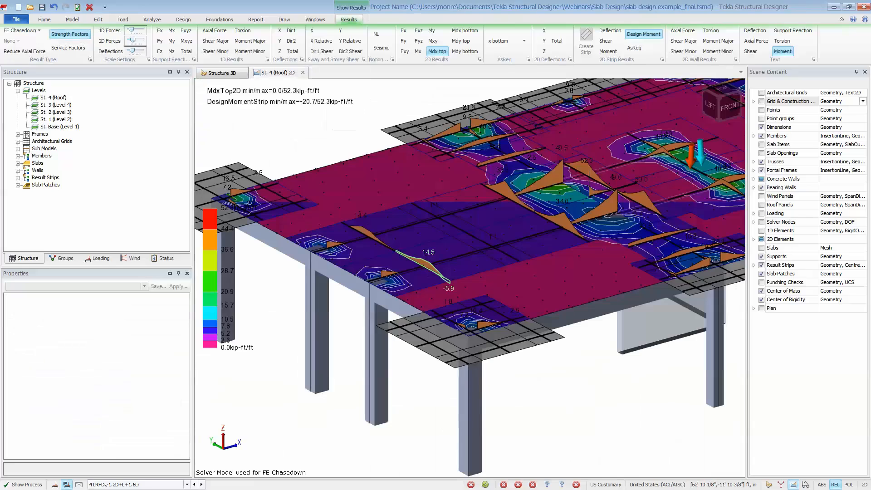
Return the roof results to a 2D plan and bring up the 3D view of the whole structure
{"action": "scroll", "coordinate": [388, 349], "scroll_direction": "down", "scroll_amount": 5}
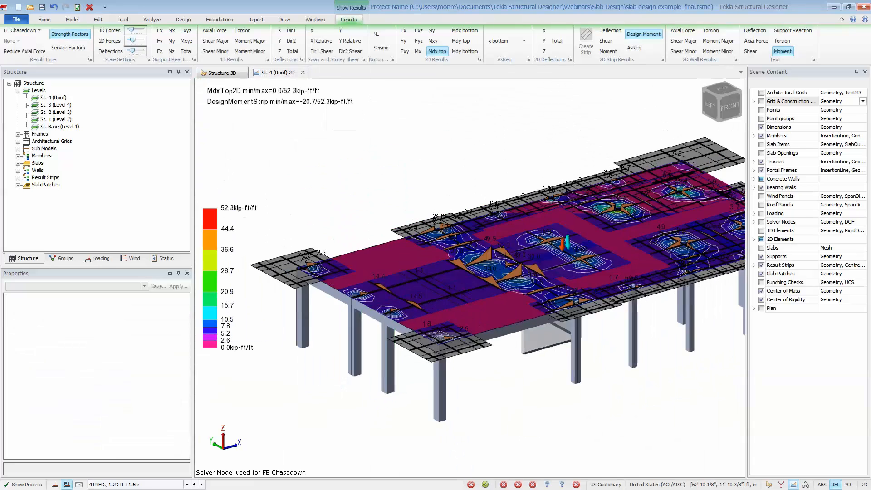
{"action": "left_click", "coordinate": [864, 485]}
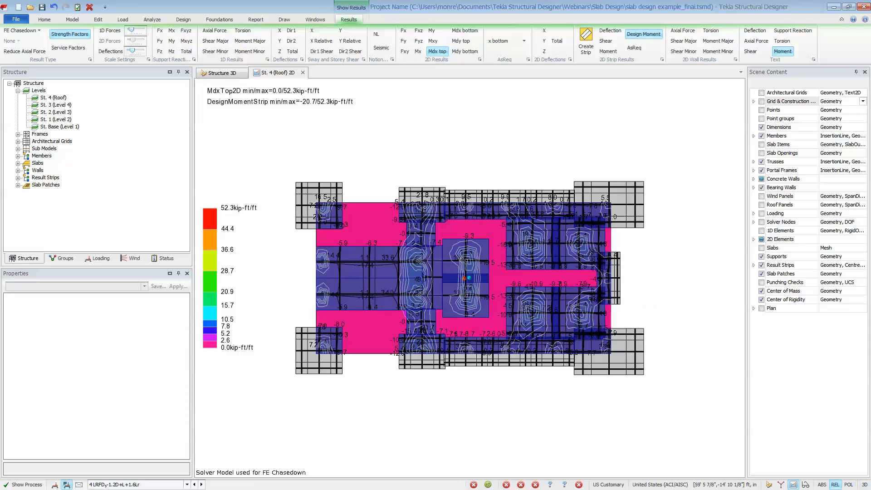
{"action": "left_click", "coordinate": [222, 73]}
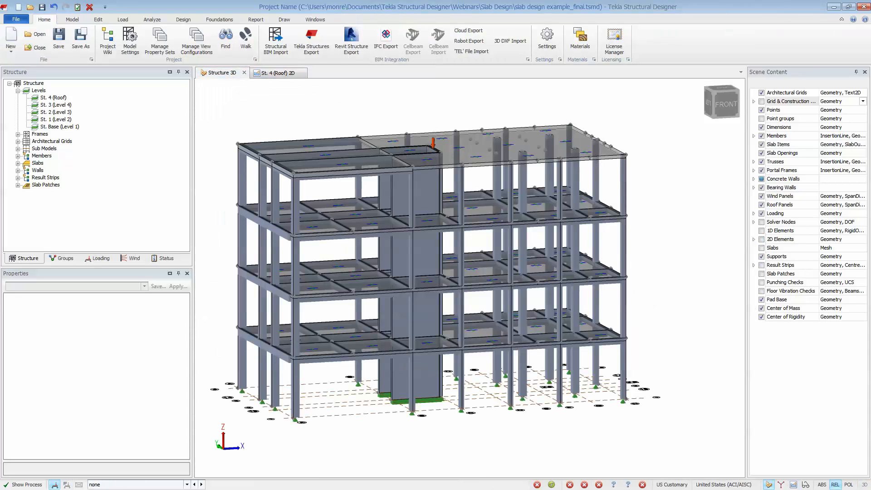